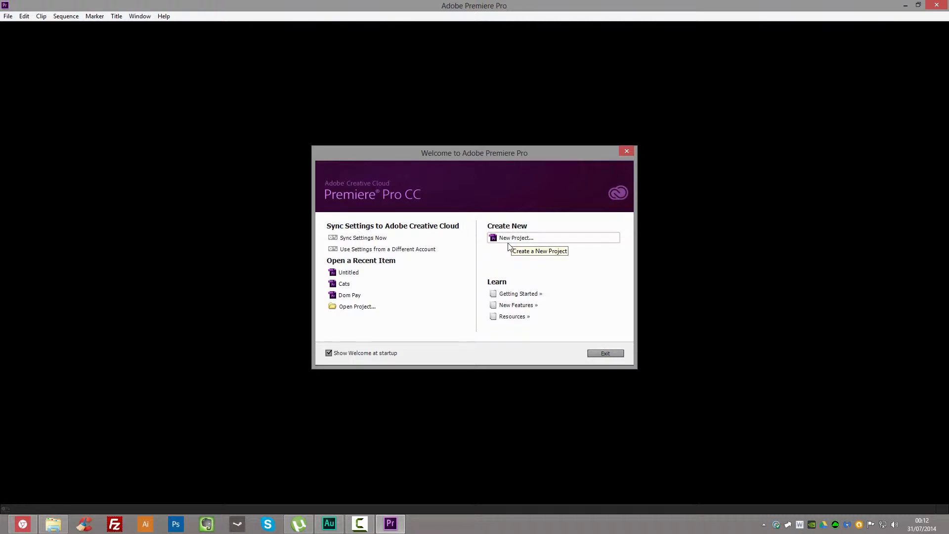
Create a new project named Test
left_click(526, 239)
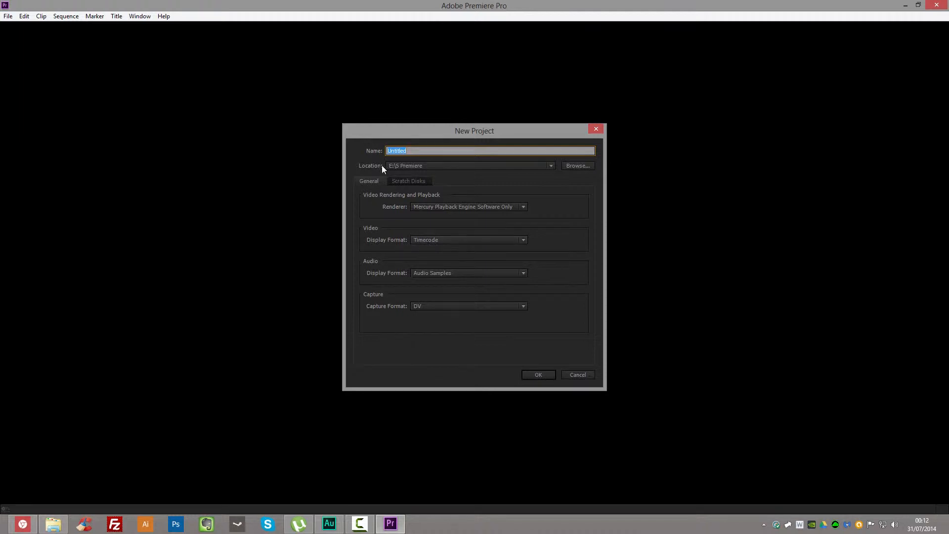
type("test")
key("Return")
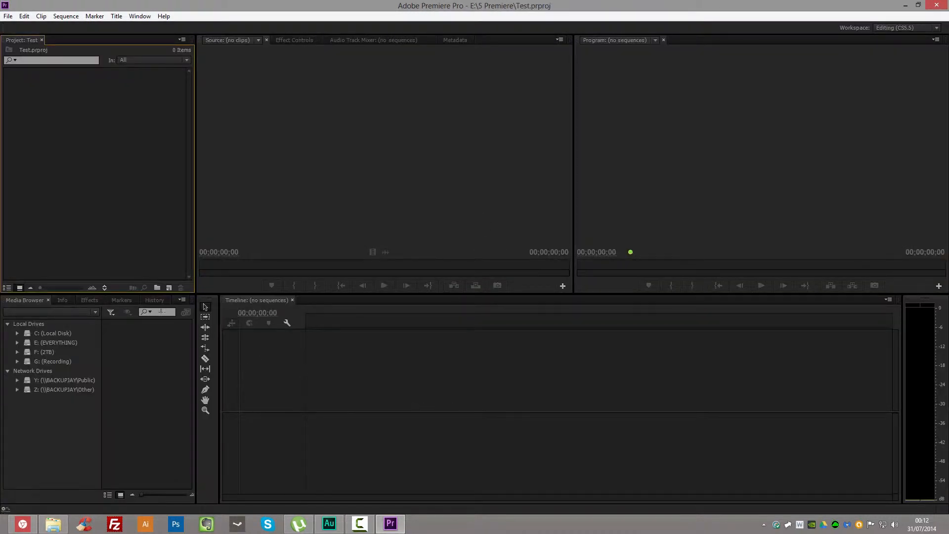
left_click(141, 16)
mouse_move(157, 28)
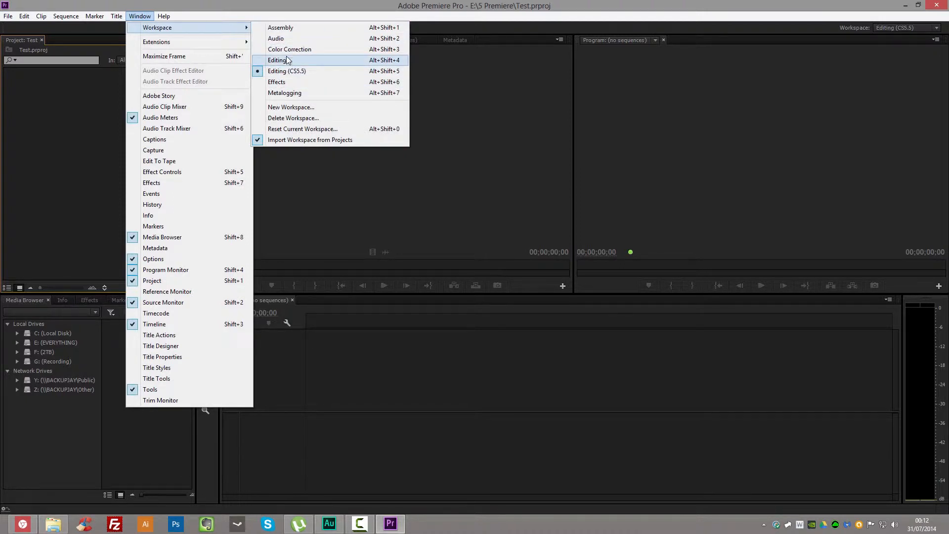
left_click(66, 213)
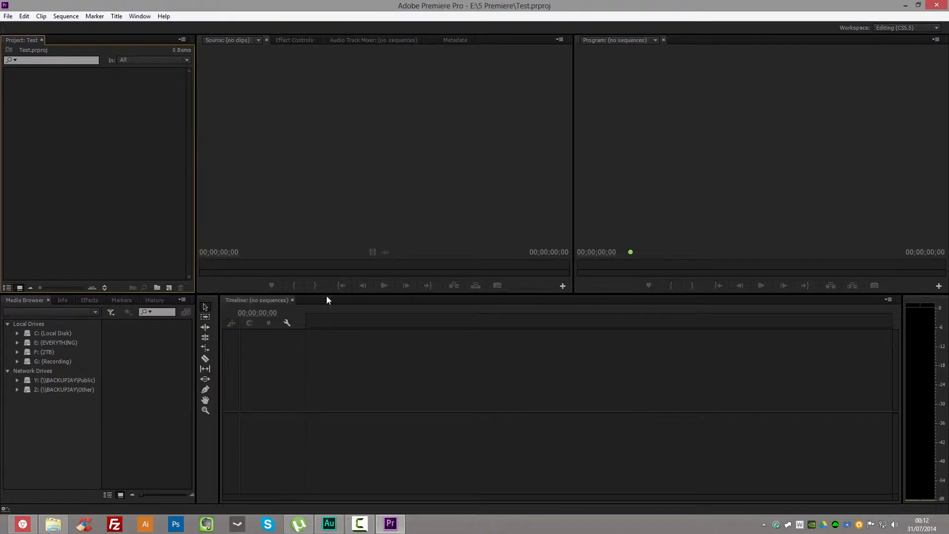
Import the javaw gameplay video from the file explorer into the project
left_click(54, 524)
left_click_drag(540, 98, 560, 132)
left_click_drag(558, 197, 33, 140)
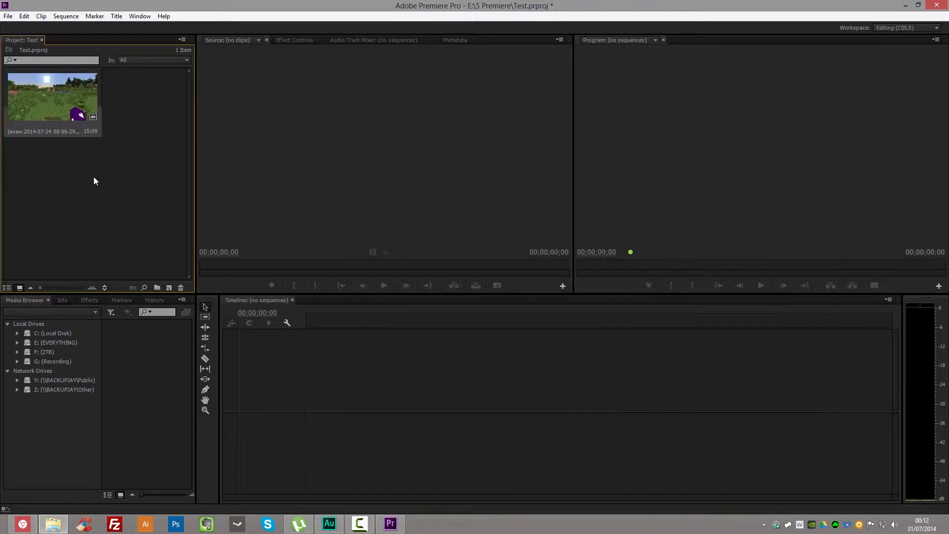
right_click(94, 176)
mouse_move(149, 212)
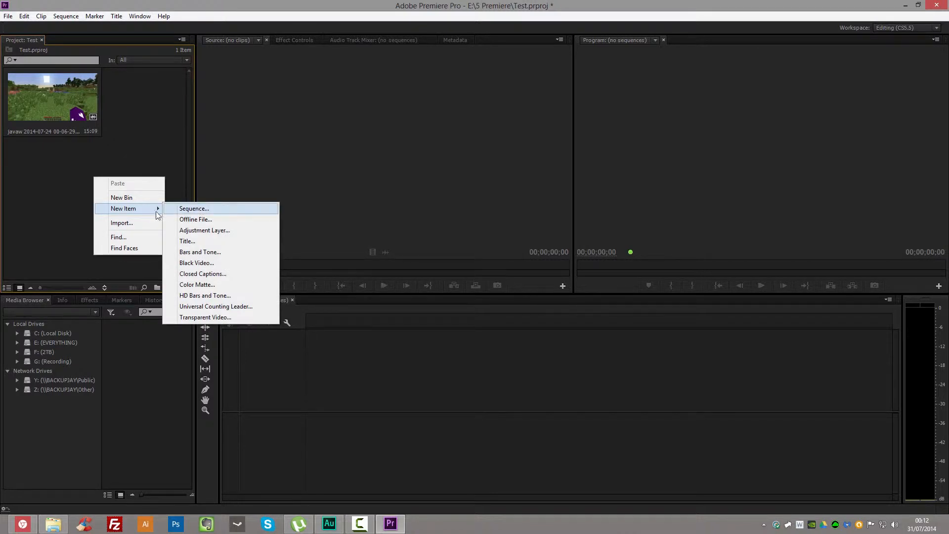
left_click(77, 179)
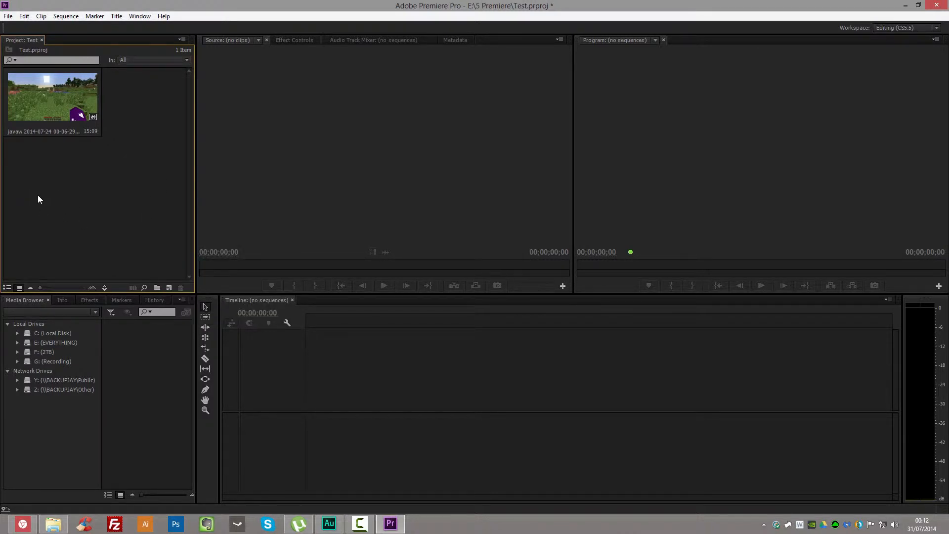
Create a new sequence from the imported gameplay clip and enlarge the program monitor
right_click(44, 119)
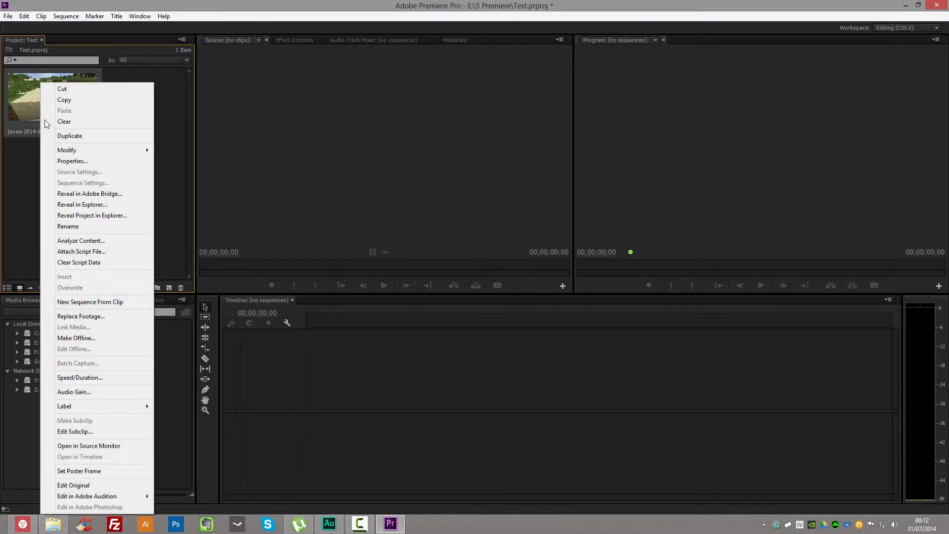
left_click(122, 307)
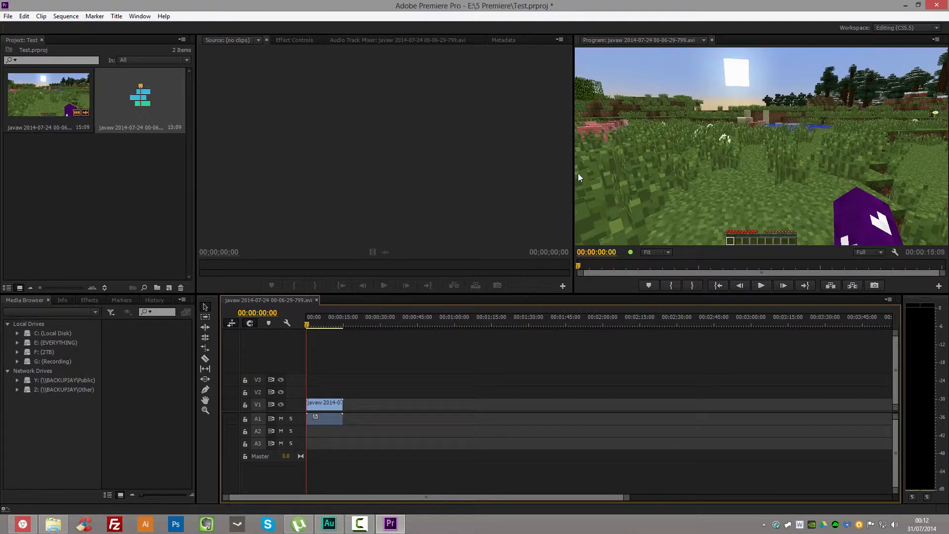
left_click_drag(573, 174, 280, 168)
left_click_drag(354, 296, 354, 352)
Examine the frame size, timebase and preview settings offered for a new sequence, and close without creating one
left_click(82, 235)
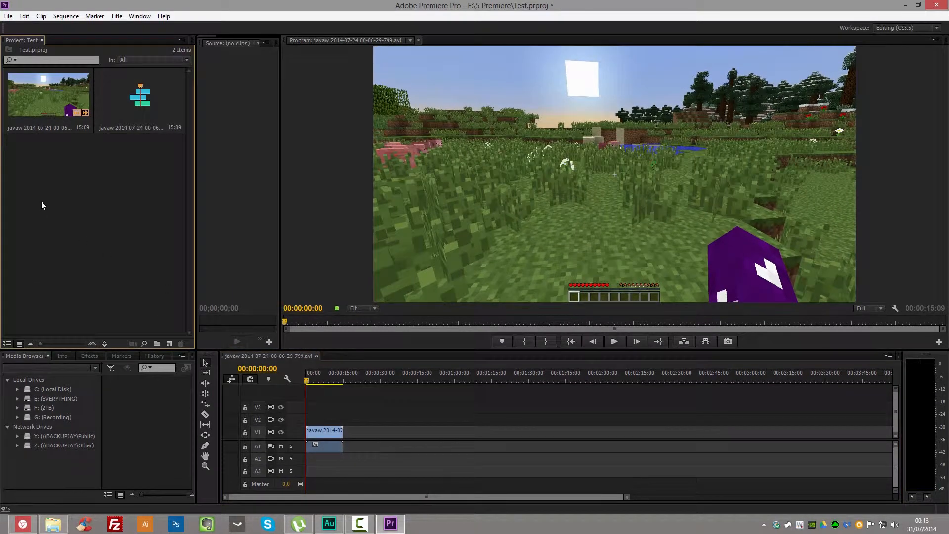
key("ctrl+n")
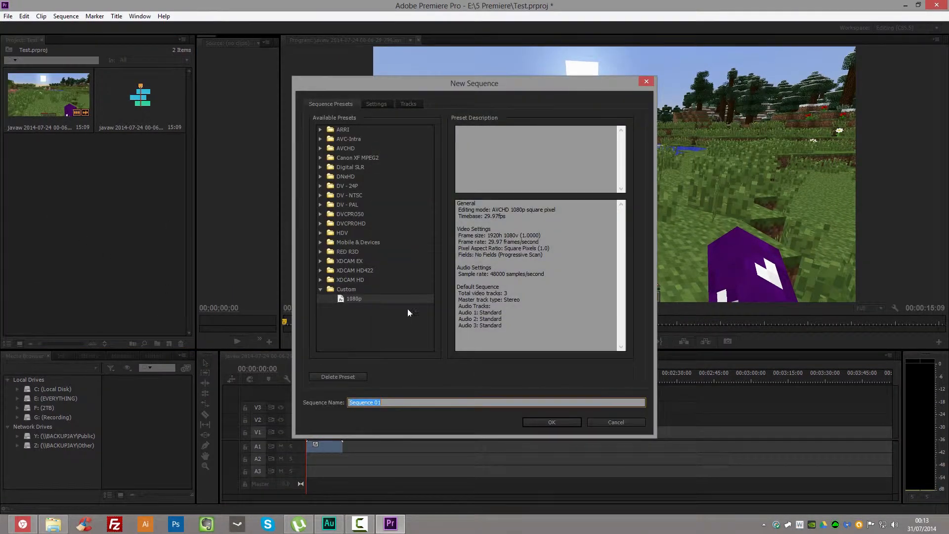
left_click(375, 104)
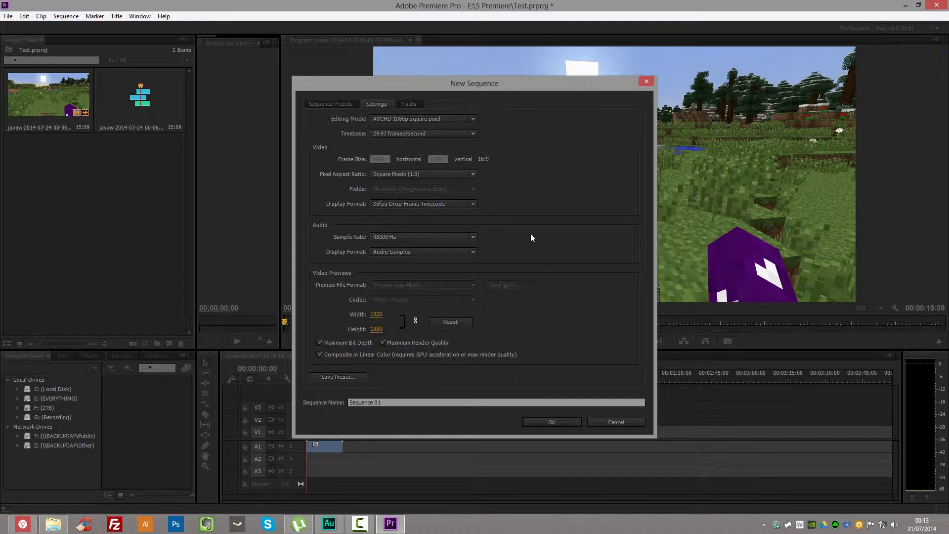
left_click(615, 423)
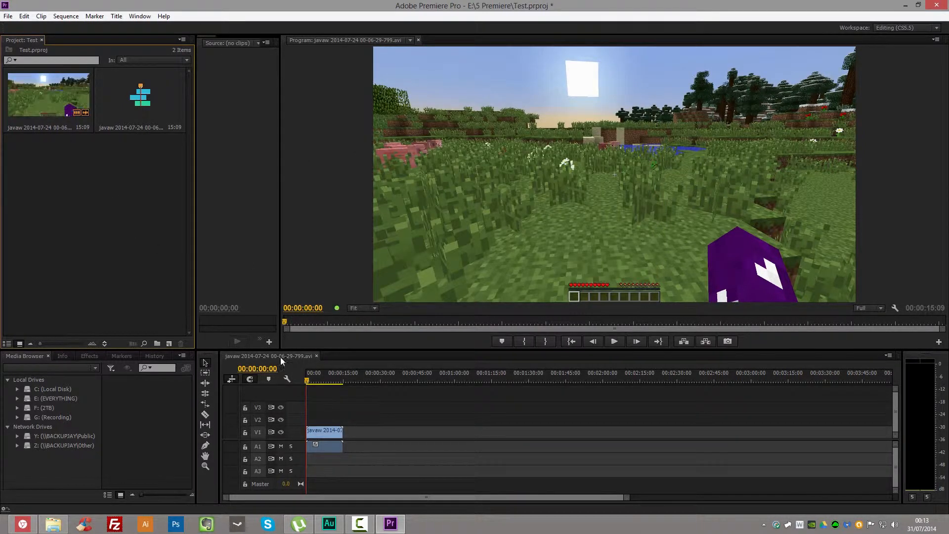
Move the playhead to 00:00:07:12 in the sequence
left_click_drag(320, 381, 324, 383)
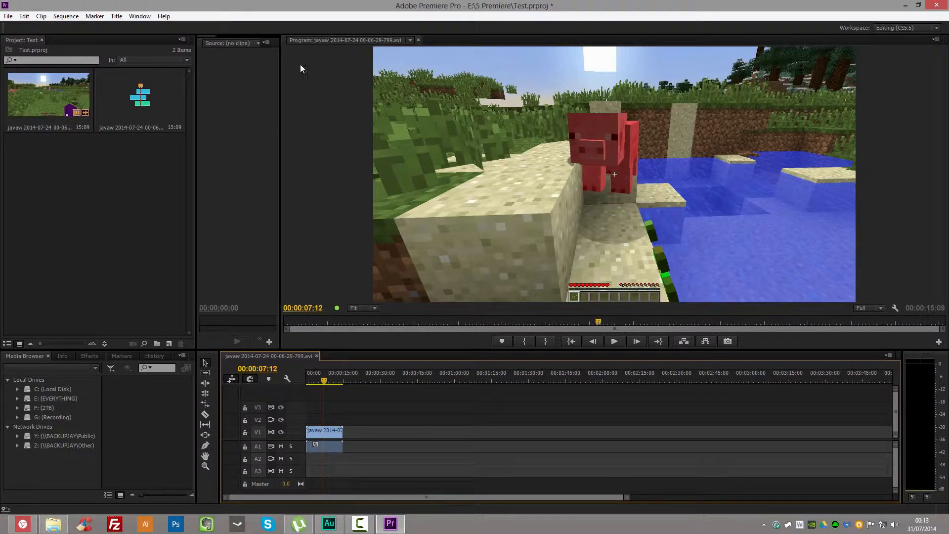
left_click(7, 16)
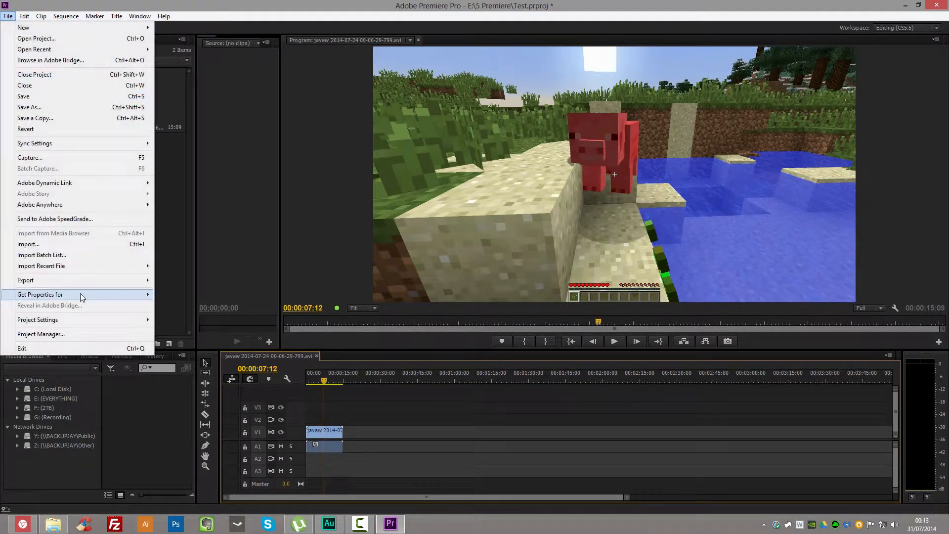
mouse_move(89, 279)
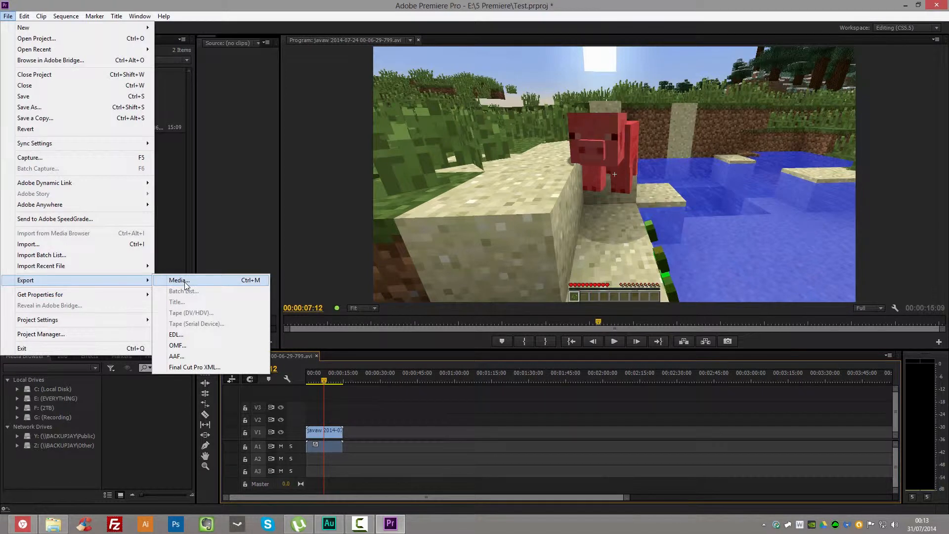
left_click(399, 404)
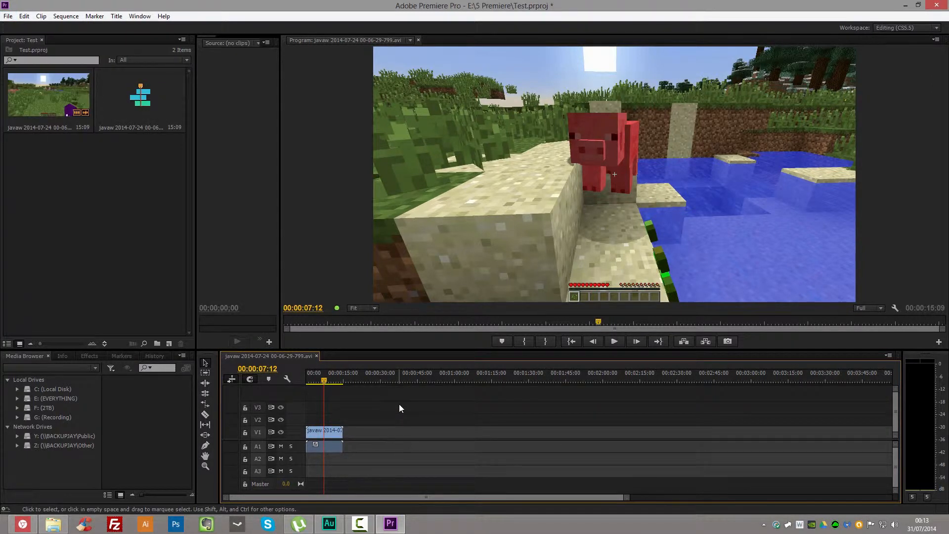
Open the media export settings for the sequence and enlarge the dialog to nearly fill the screen
left_click(8, 16)
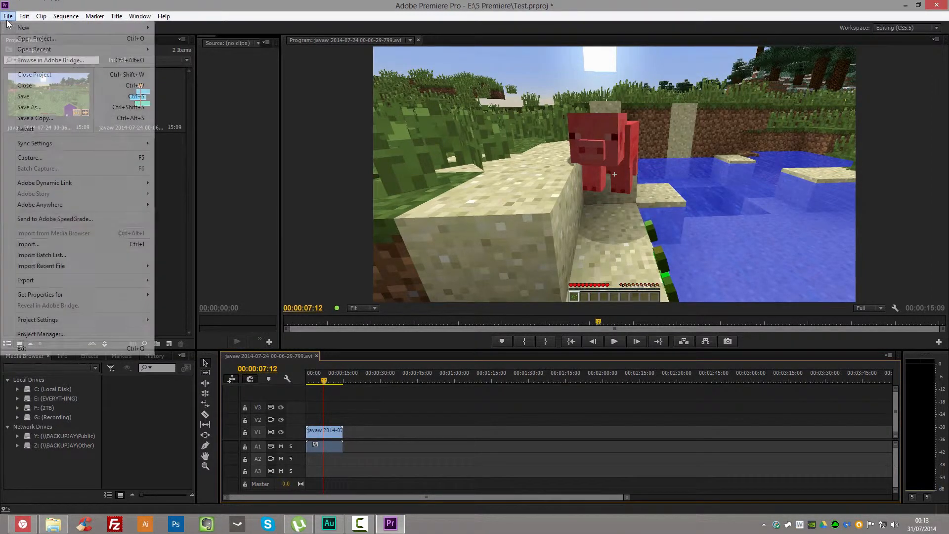
mouse_move(100, 283)
left_click(188, 283)
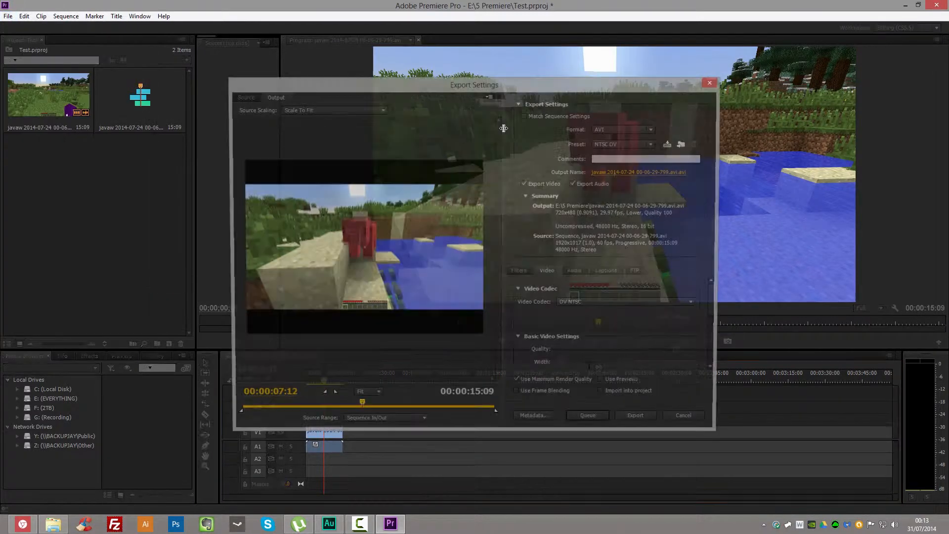
left_click_drag(470, 90, 344, 59)
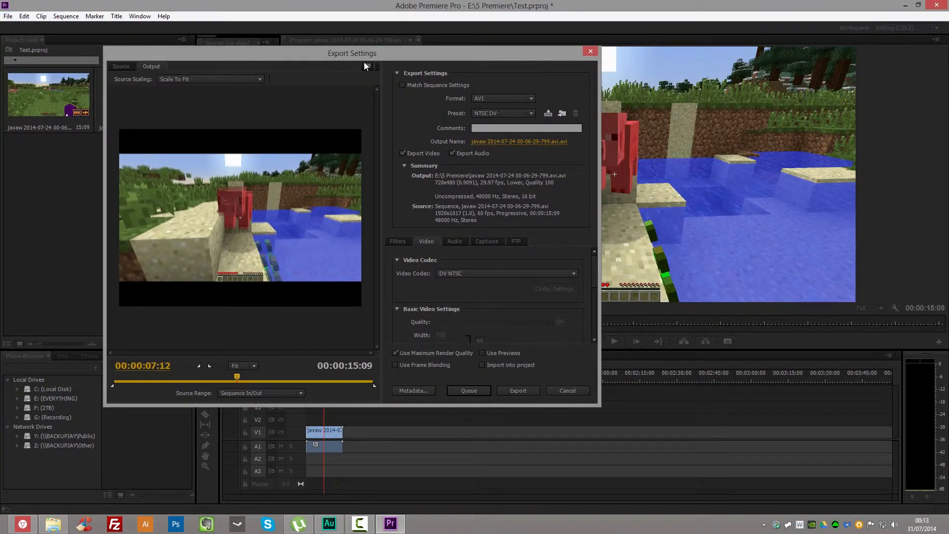
left_click_drag(415, 54, 319, 7)
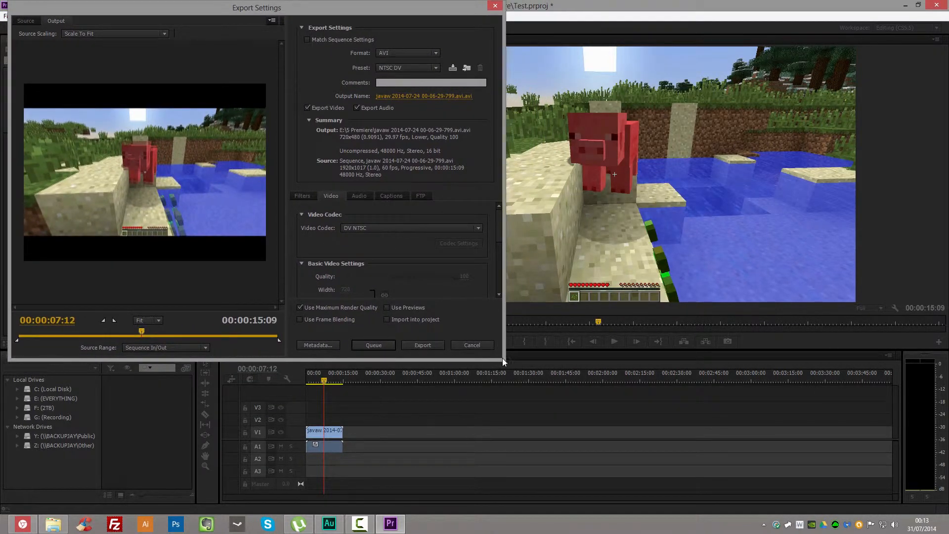
left_click_drag(502, 358, 909, 504)
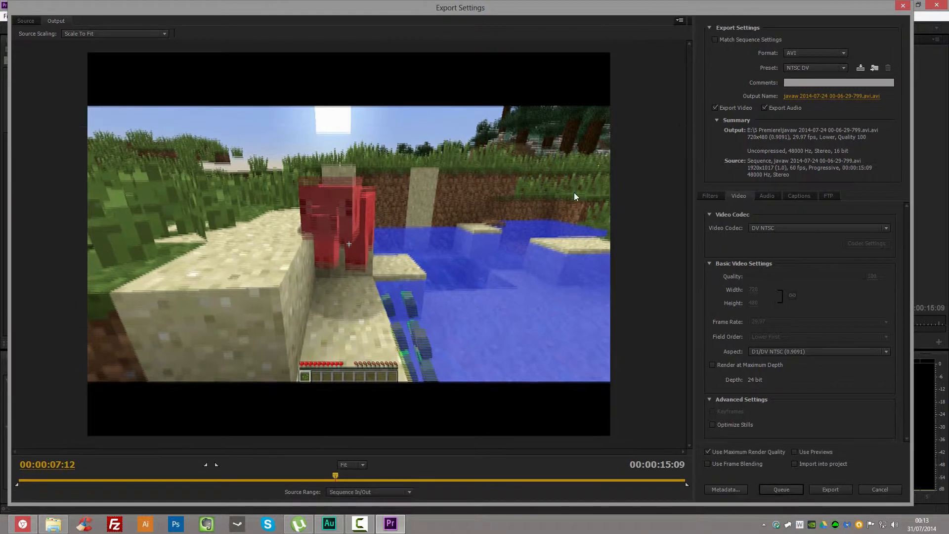
Set the export format to H.264 with the Match Source - High bitrate preset
left_click(811, 54)
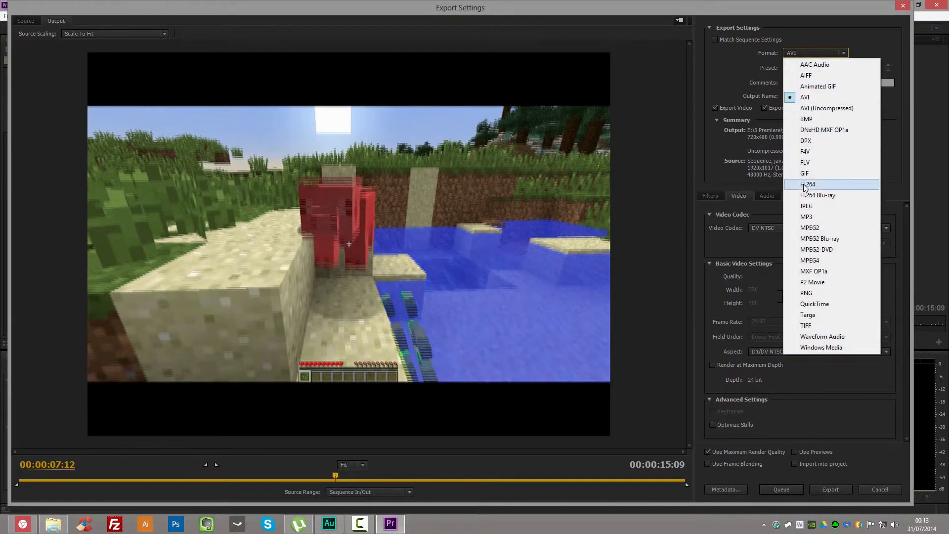
left_click(820, 54)
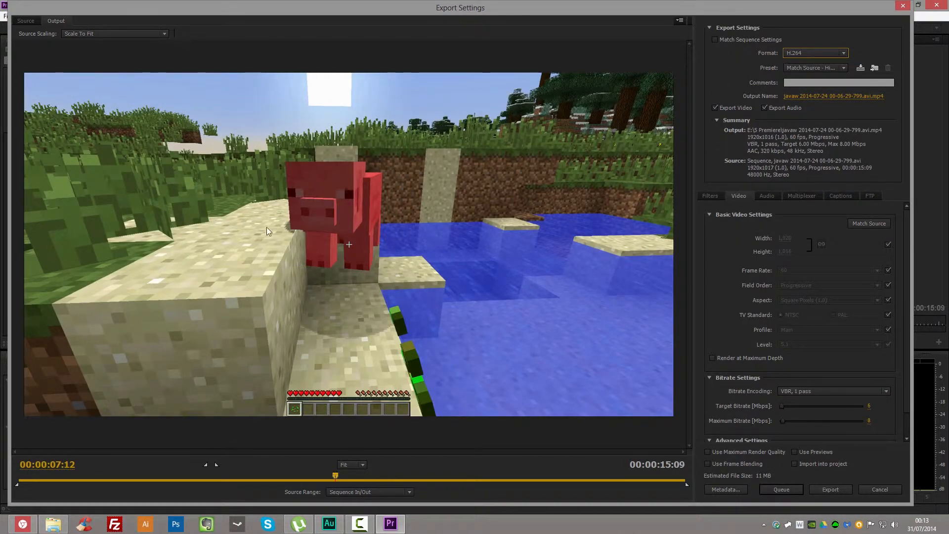
left_click(806, 70)
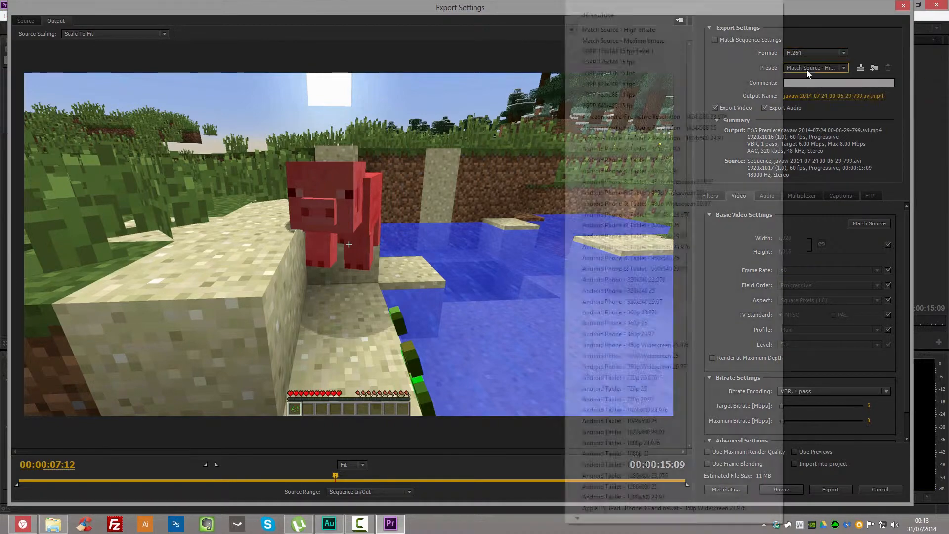
left_click(643, 30)
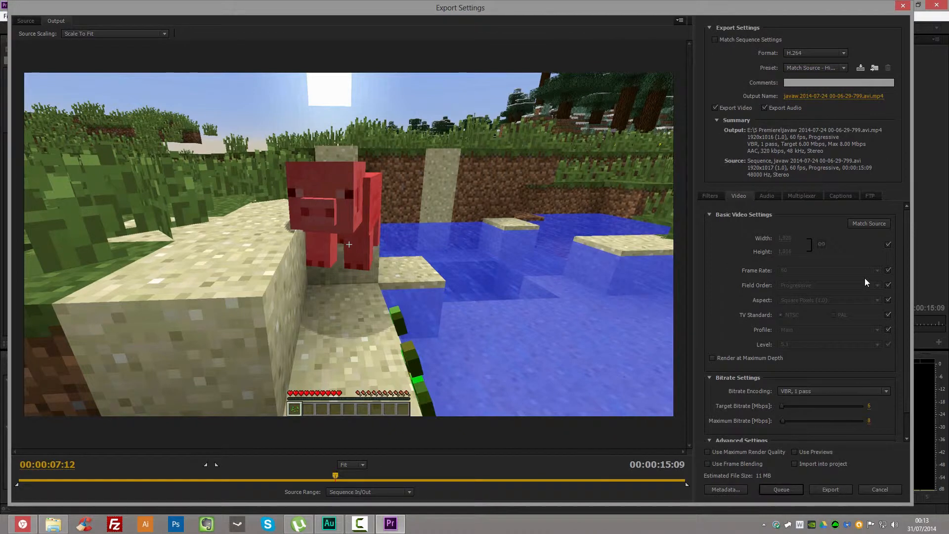
Turn off source matching for the frame size, frame rate, field order, aspect, TV standard and profile
left_click(888, 244)
left_click(888, 270)
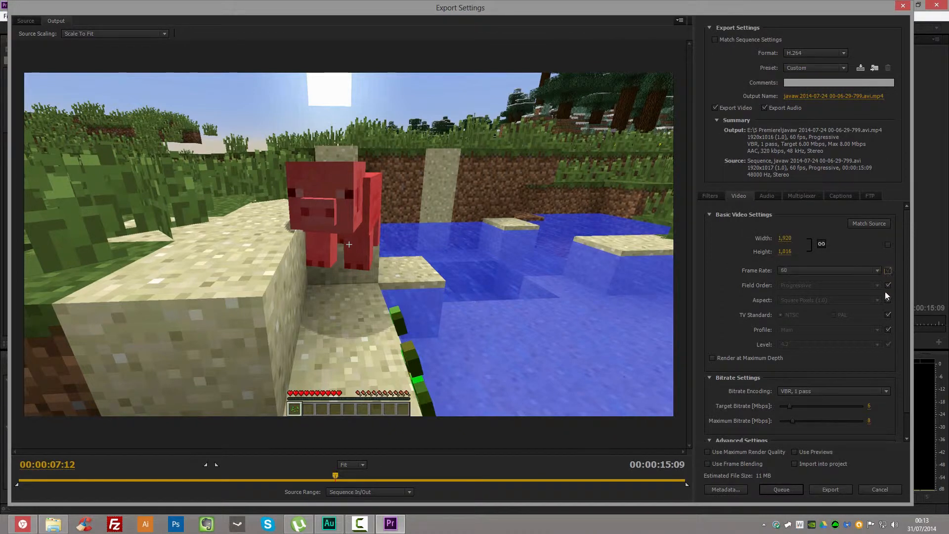
left_click(888, 285)
left_click(888, 300)
left_click(888, 315)
left_click(888, 329)
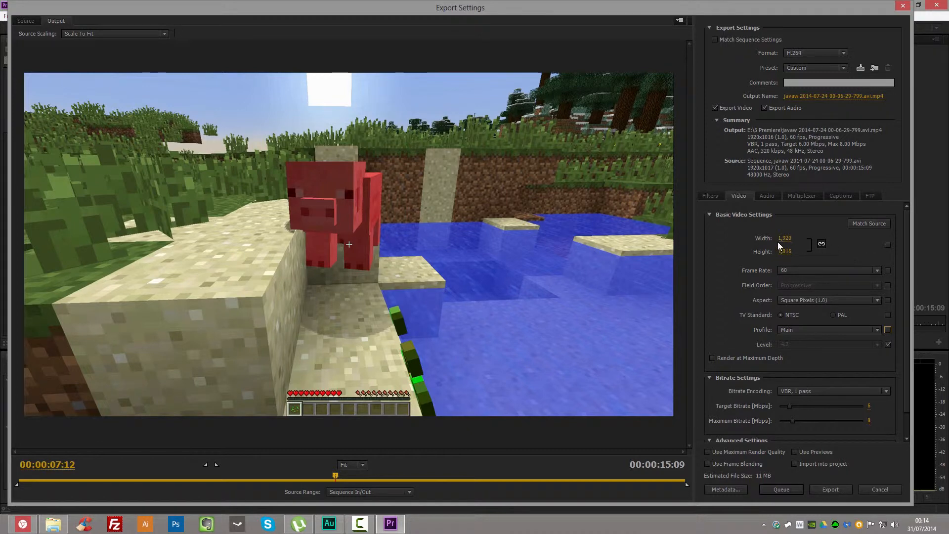
Set the exported video's height to 1080
left_click(790, 253)
type("1080")
key("Return")
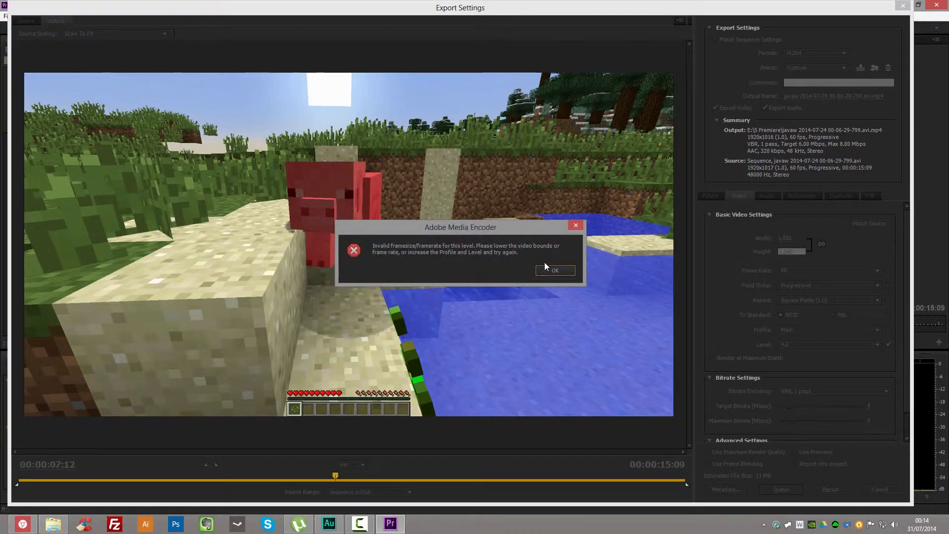
key("Return")
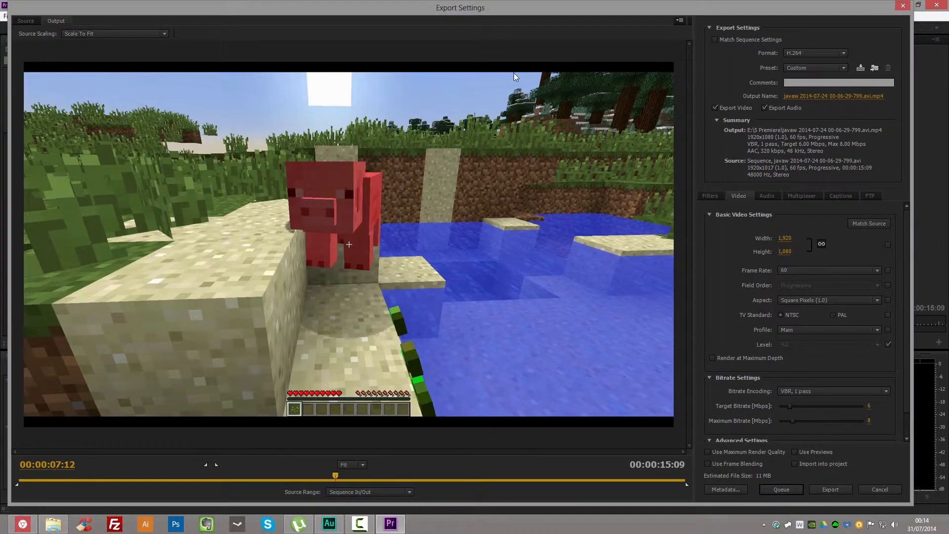
Try the Scale To Fill and Stretch To Fill source scaling options, and return to Scale To Fit
left_click(348, 466)
left_click(434, 463)
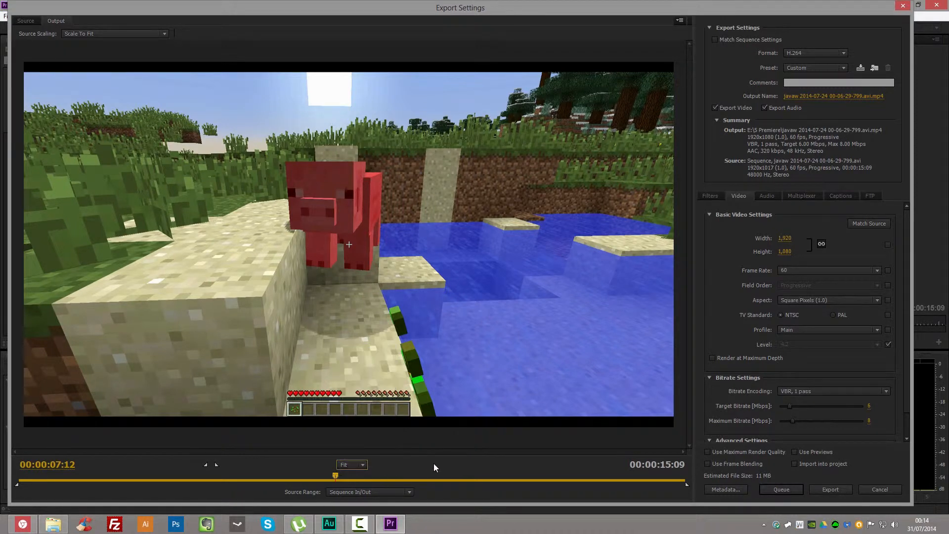
left_click(69, 33)
left_click(110, 56)
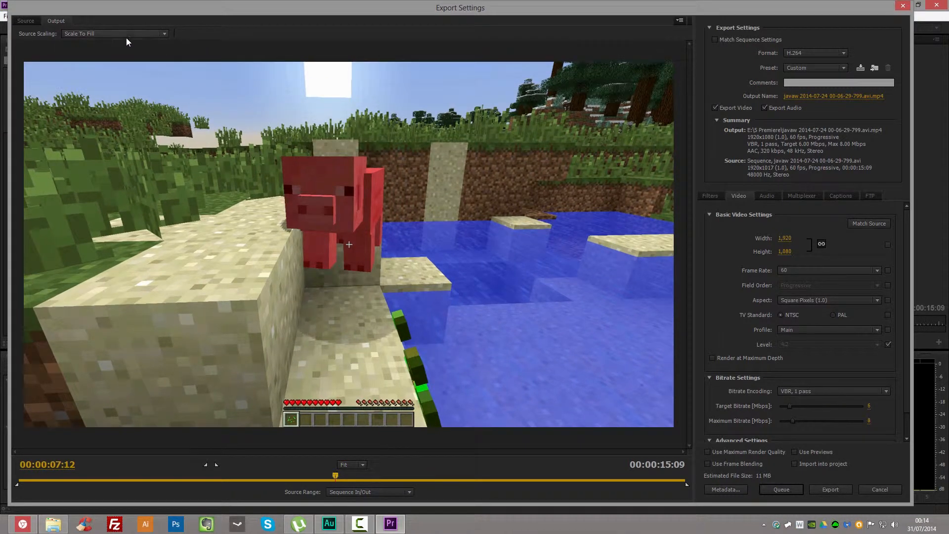
left_click(112, 35)
left_click(120, 66)
left_click(111, 32)
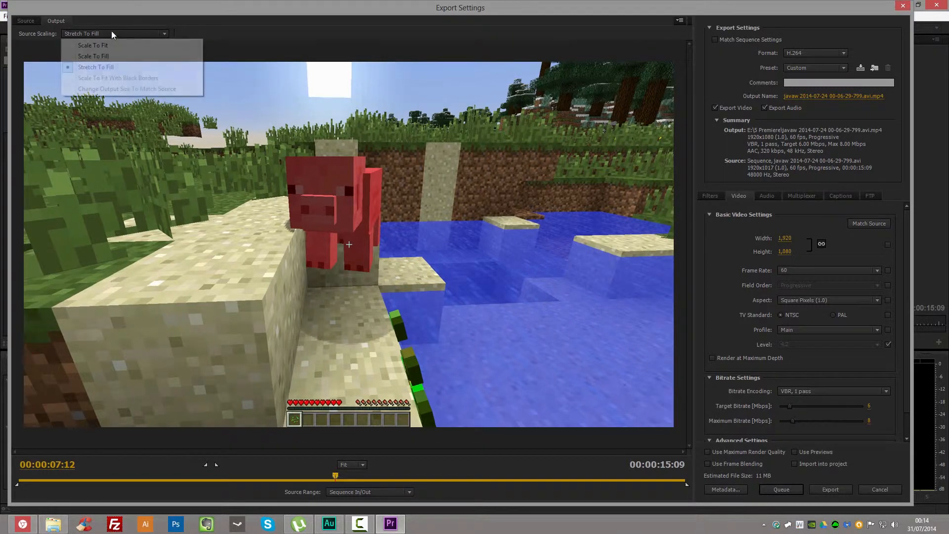
left_click(106, 42)
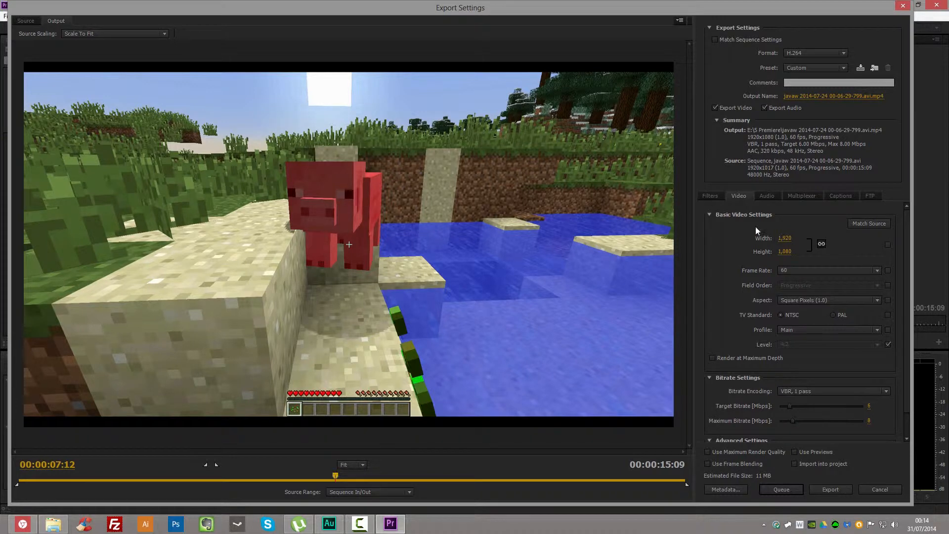
Turn off source matching for the level, and set the exported video to 29.97 fps, High profile and level 5.1
left_click(785, 271)
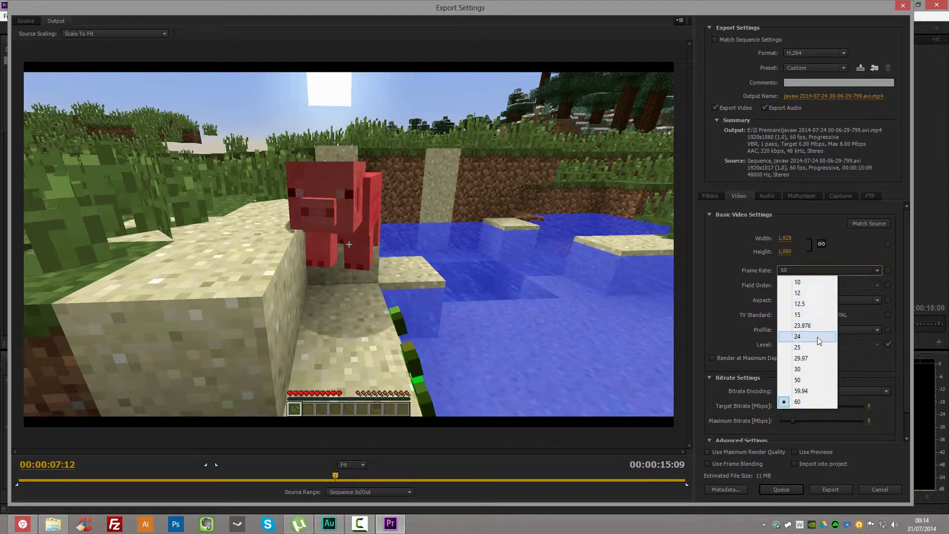
left_click(804, 358)
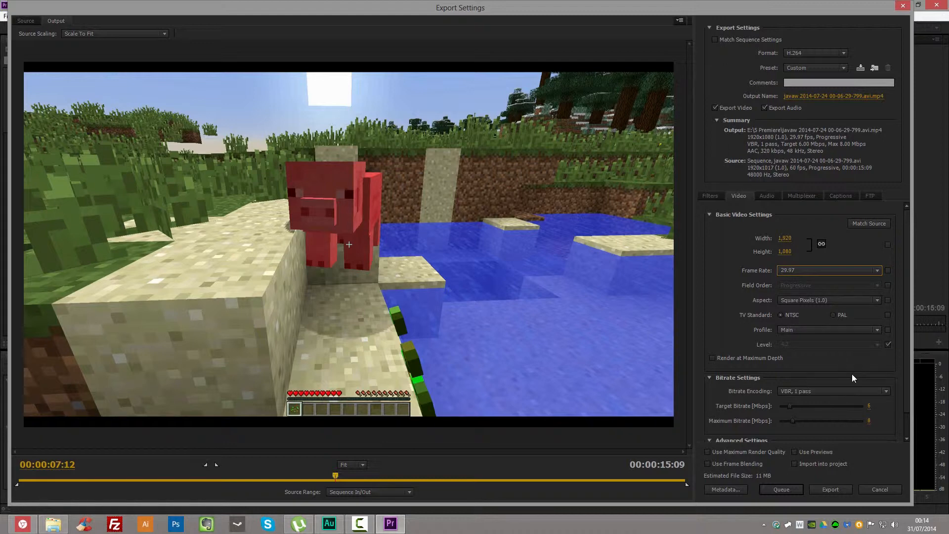
left_click(889, 344)
left_click(820, 329)
left_click(805, 362)
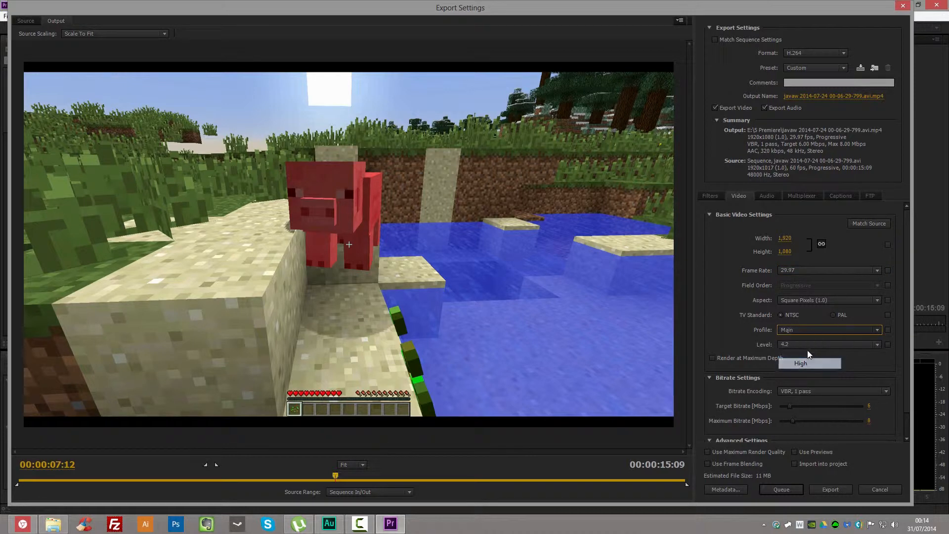
left_click(808, 346)
left_click(791, 332)
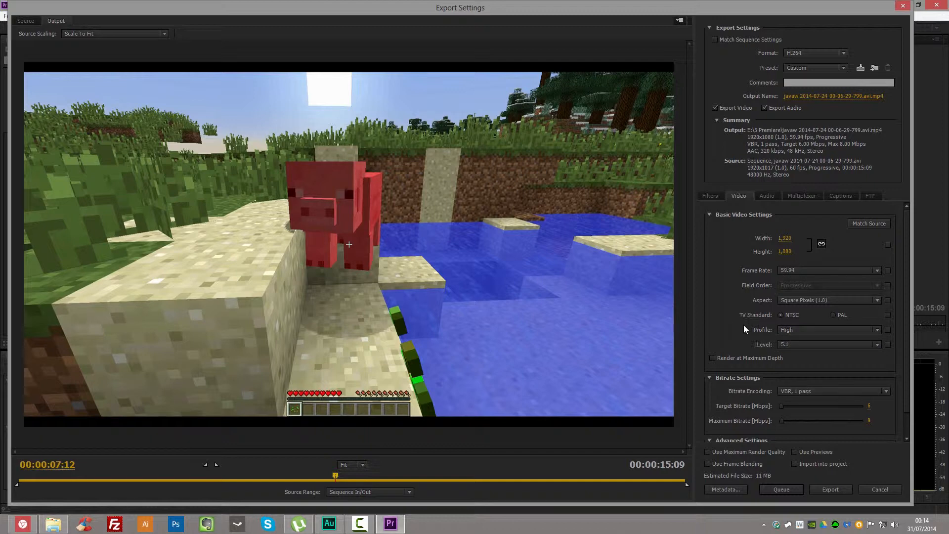
left_click(797, 270)
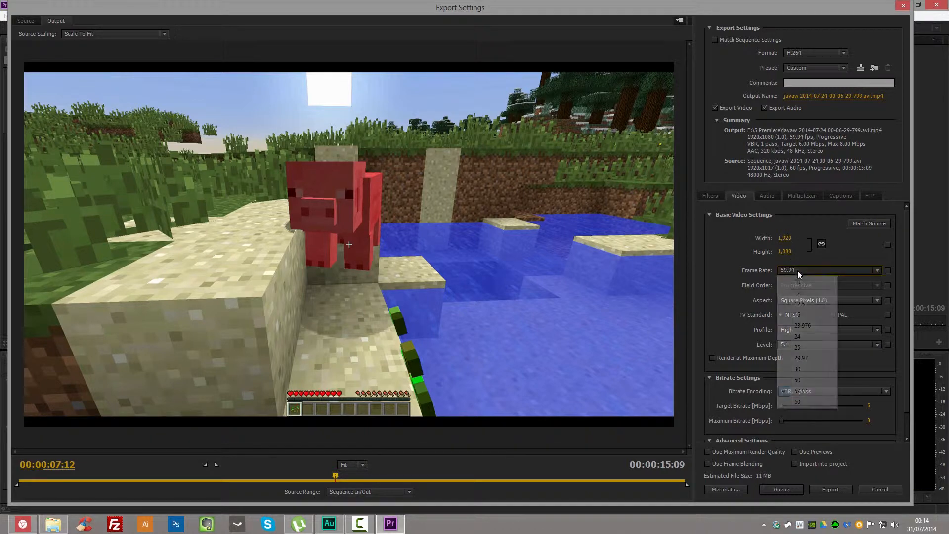
left_click(801, 358)
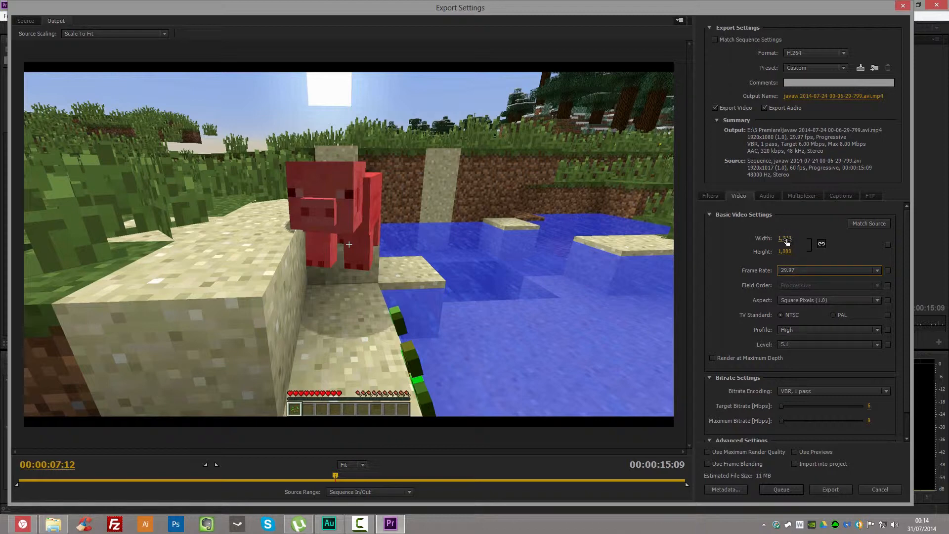
Switch the bitrate encoding to CBR with a target bitrate of 55 Mbps
scroll(904, 277, "down", 2)
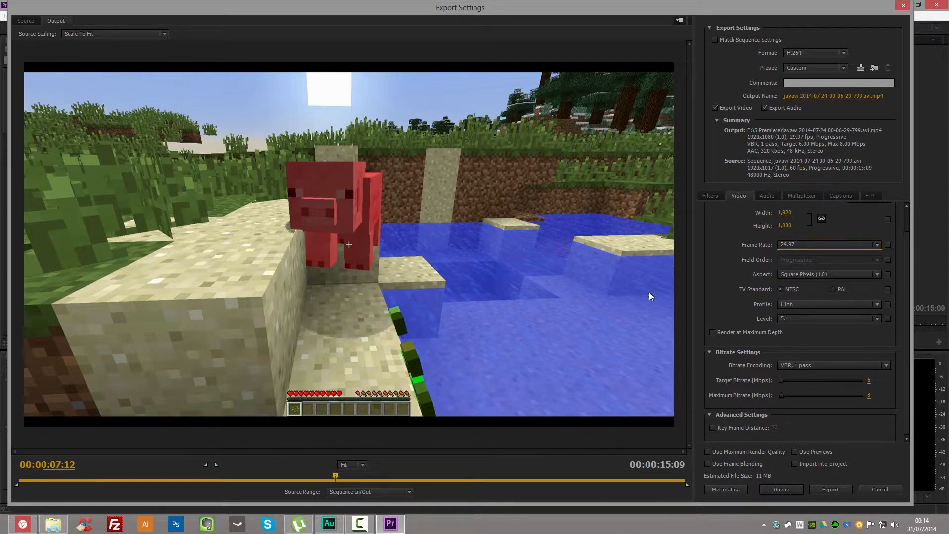
left_click(789, 368)
left_click(791, 376)
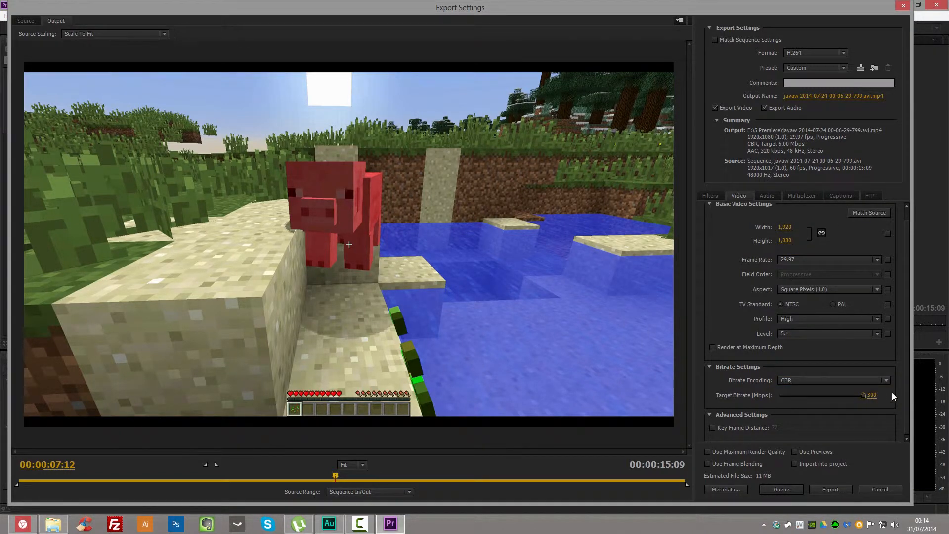
left_click(873, 395)
type("55")
key("Return")
Set the key frame distance to 1 and enable Render at Maximum Depth and Use Maximum Render Quality
left_click(776, 427)
type("0")
key("Return")
left_click(756, 449)
Check the available audio bitrates in the export settings, keeping 320 kbps
left_click(766, 197)
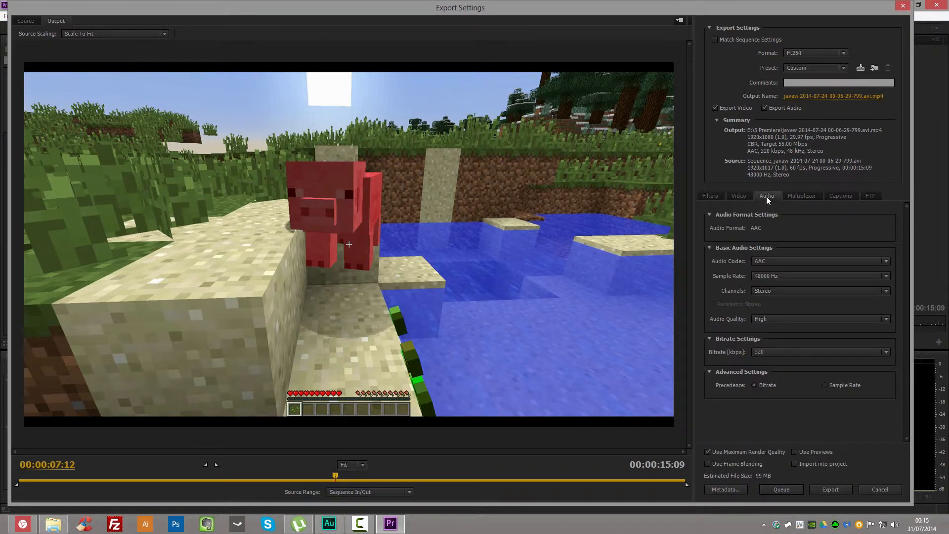
left_click(786, 352)
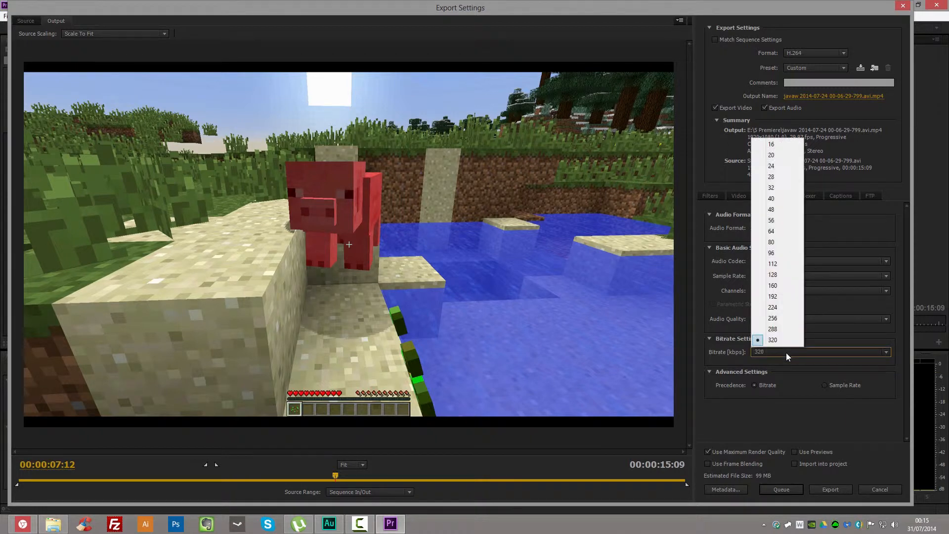
left_click(786, 352)
Review the video export settings and export the clip
left_click(739, 197)
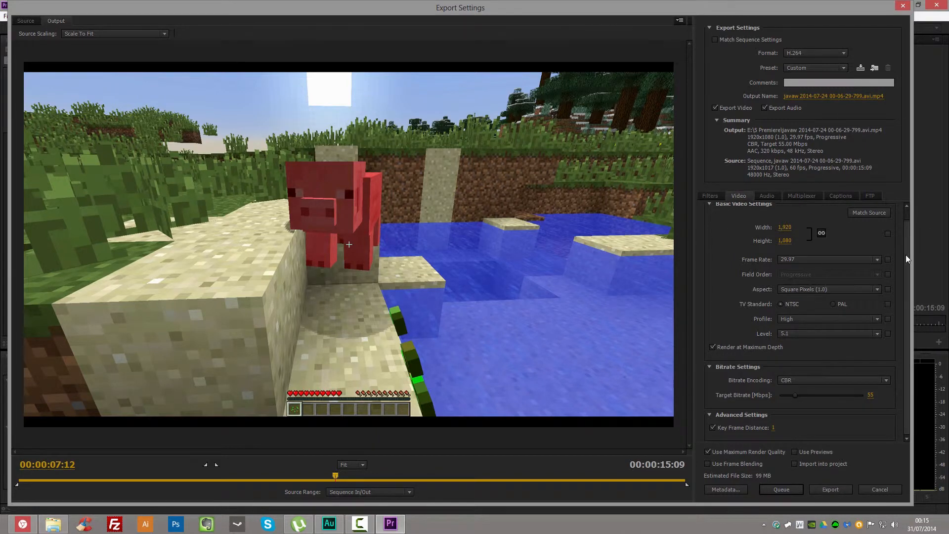
scroll(904, 224, "up", 1)
left_click(834, 491)
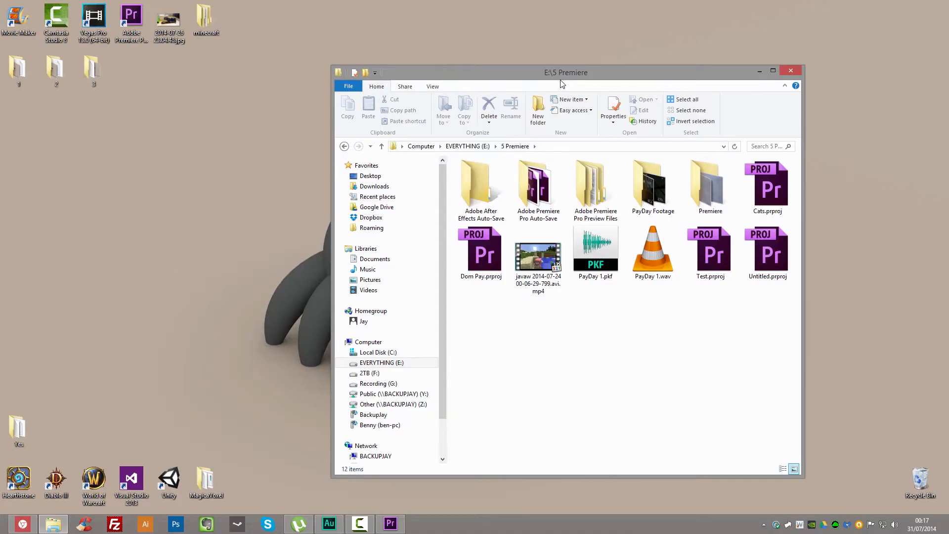
left_click_drag(560, 74, 404, 61)
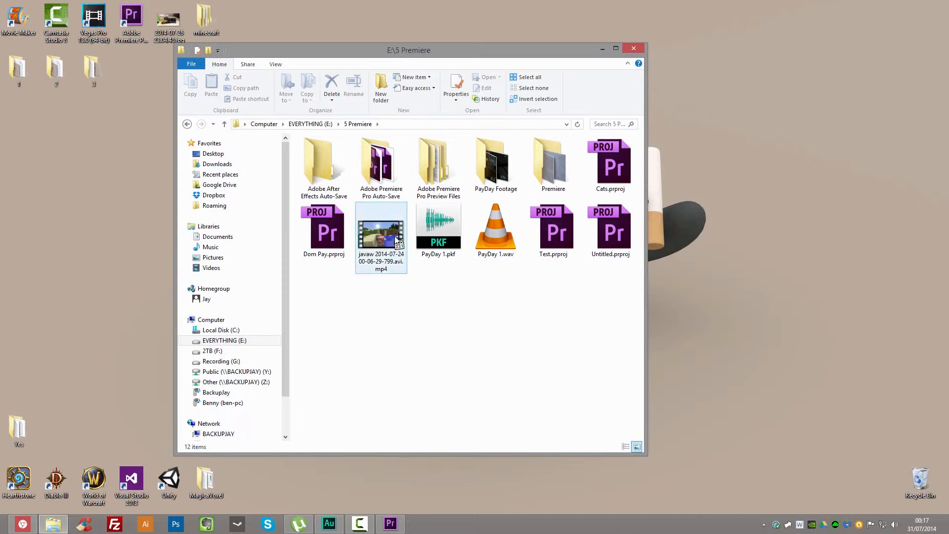
left_click_drag(403, 329, 386, 241)
left_click(396, 327)
double_click(381, 240)
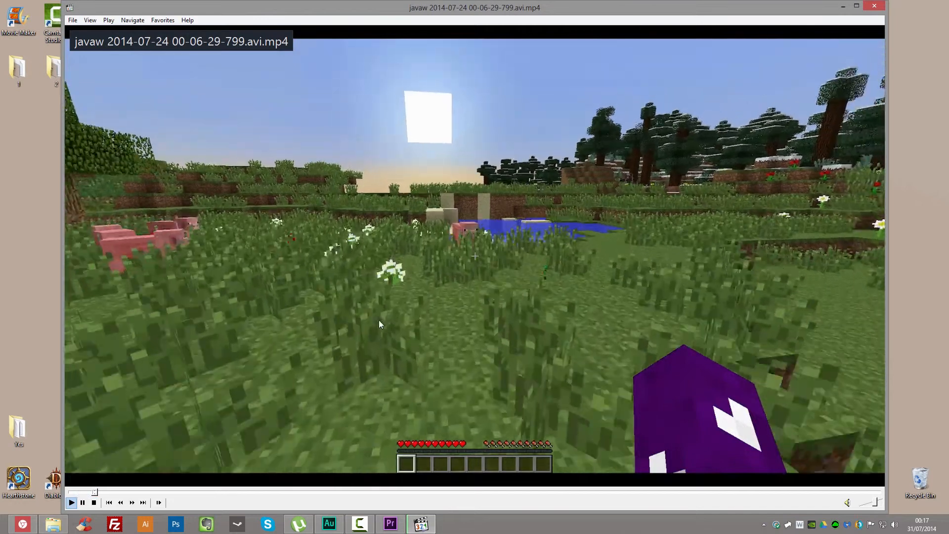
Play the exported clip in full screen, pause it and skip to 00:07 and 00:09 to inspect the picture quality
double_click(384, 320)
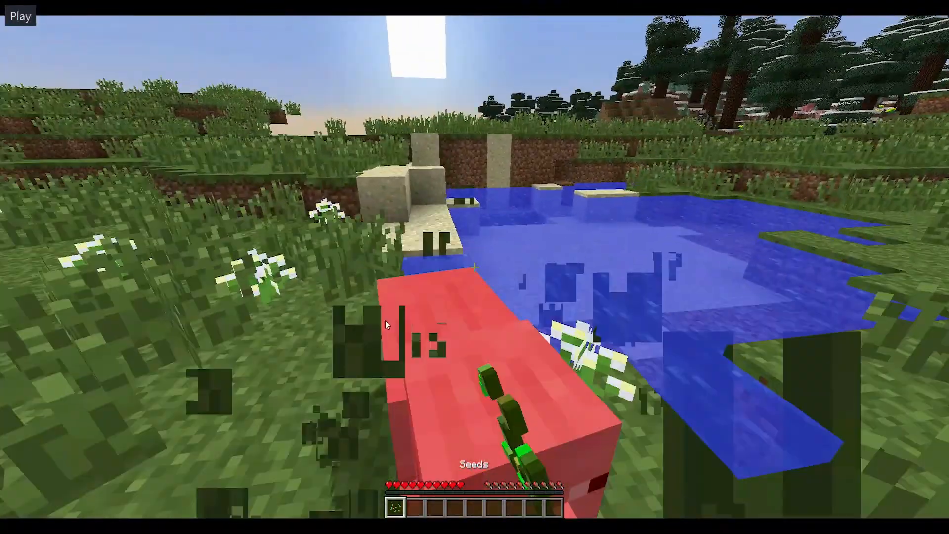
left_click(384, 321)
left_click(322, 272)
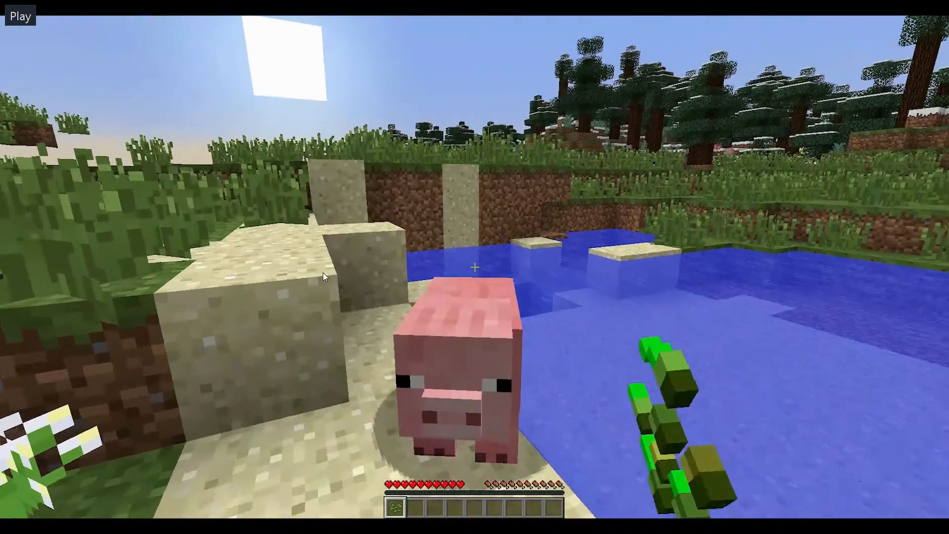
left_click(338, 250)
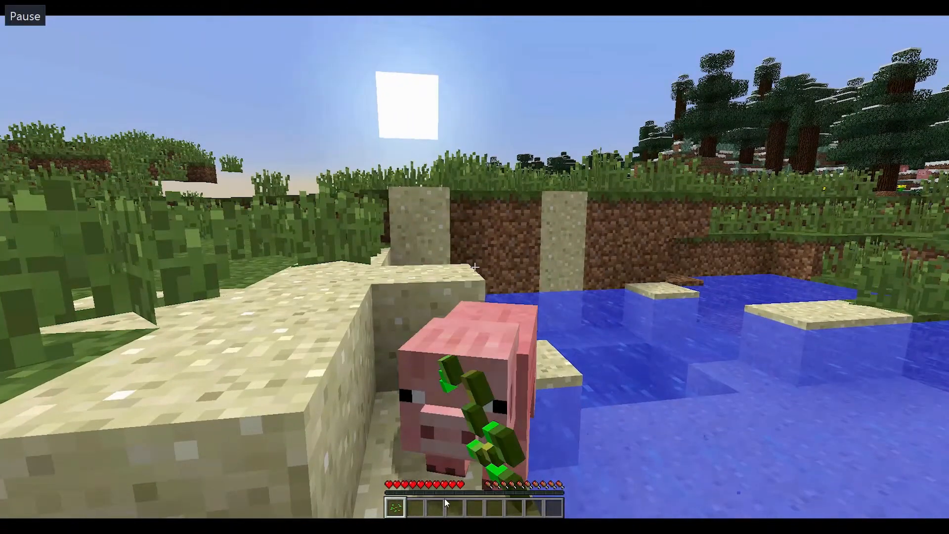
left_click(462, 517)
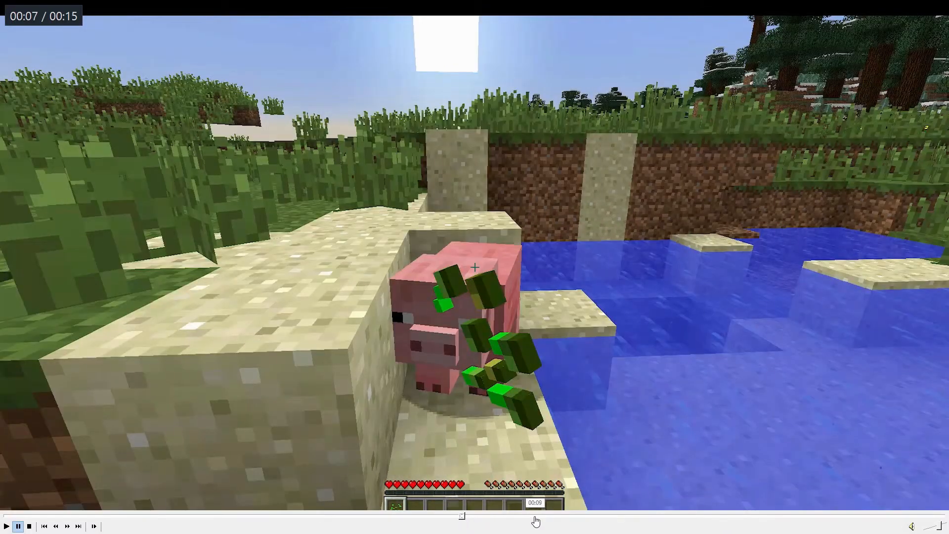
left_click(586, 515)
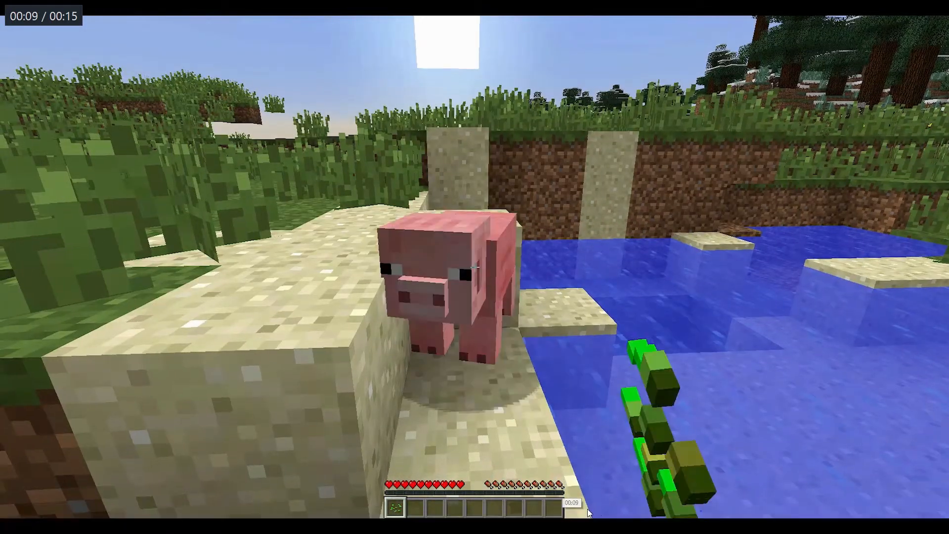
Leave full screen, continue watching the exported clip in the player window, and return to full screen
double_click(395, 223)
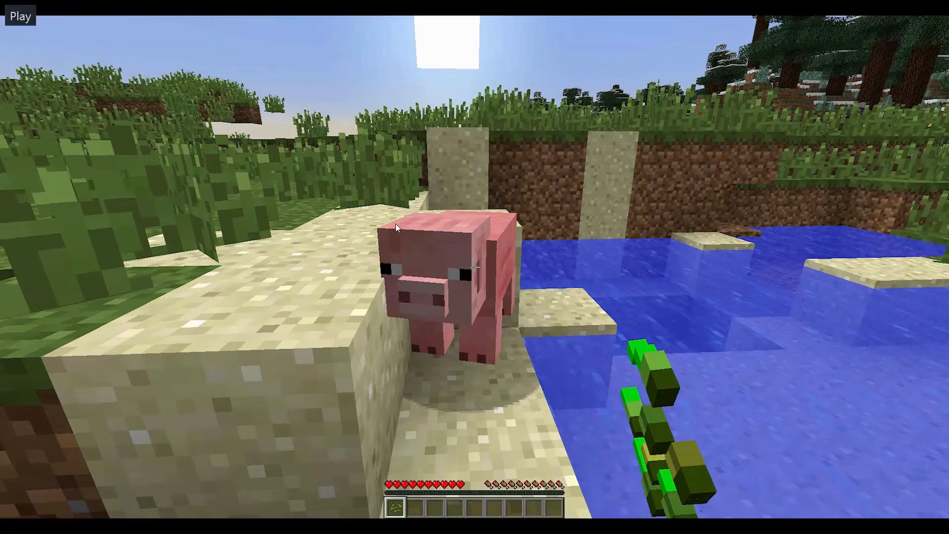
left_click(473, 198)
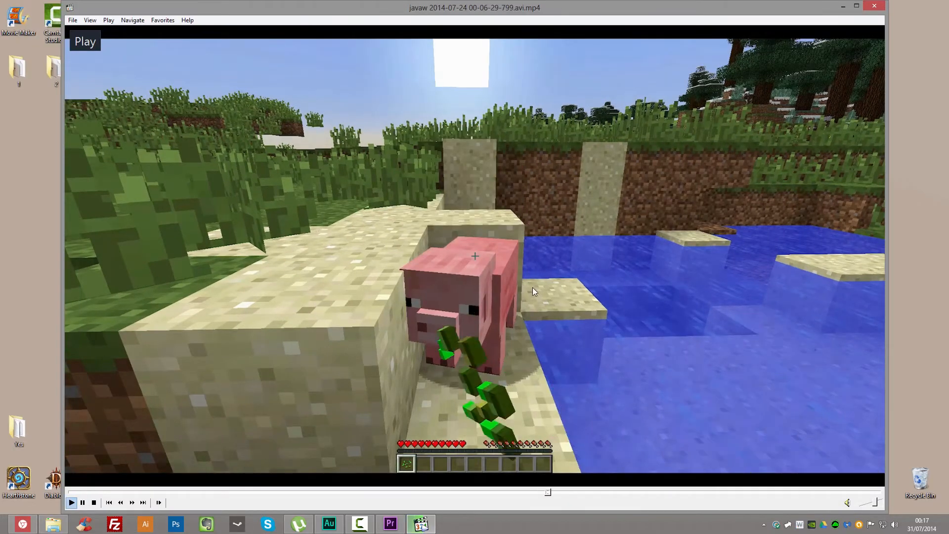
left_click(452, 121)
left_click_drag(334, 7, 300, 0)
double_click(422, 157)
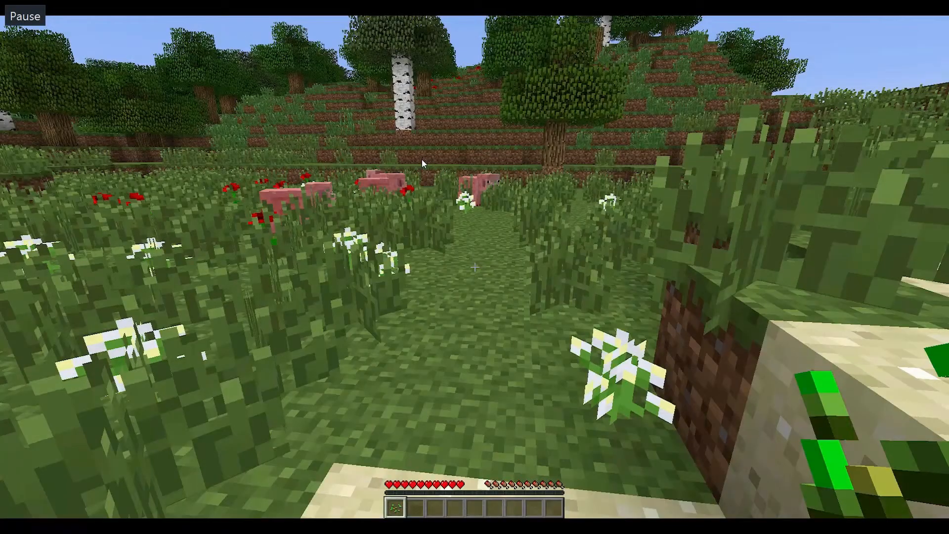